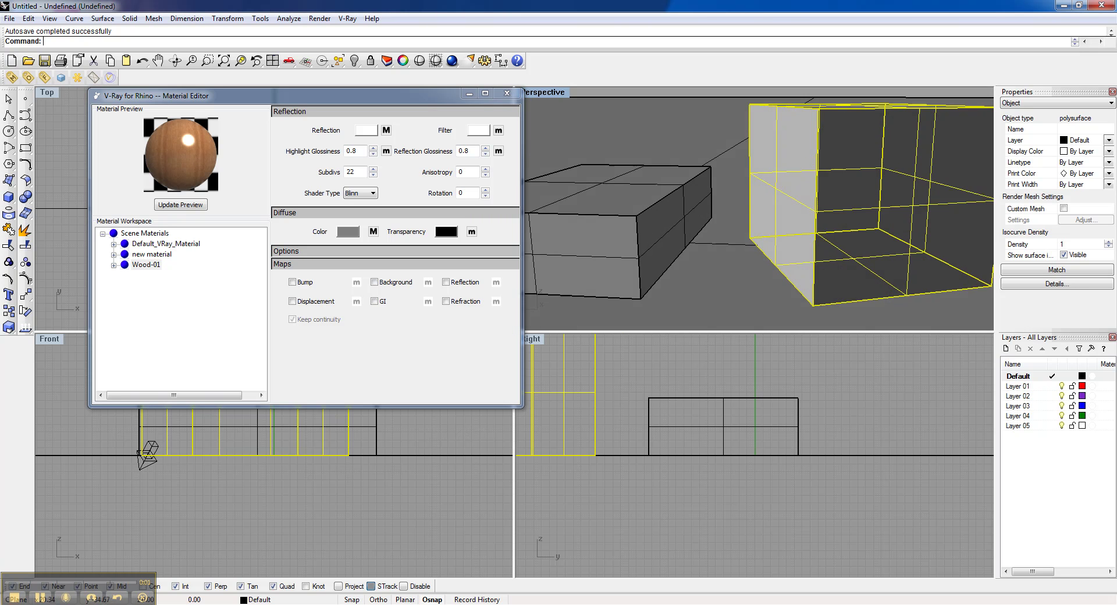
# Step: Enable the bump map for the Wood-01 material and set its texture type to Bitmap
pyautogui.scroll(5, 813, 230)
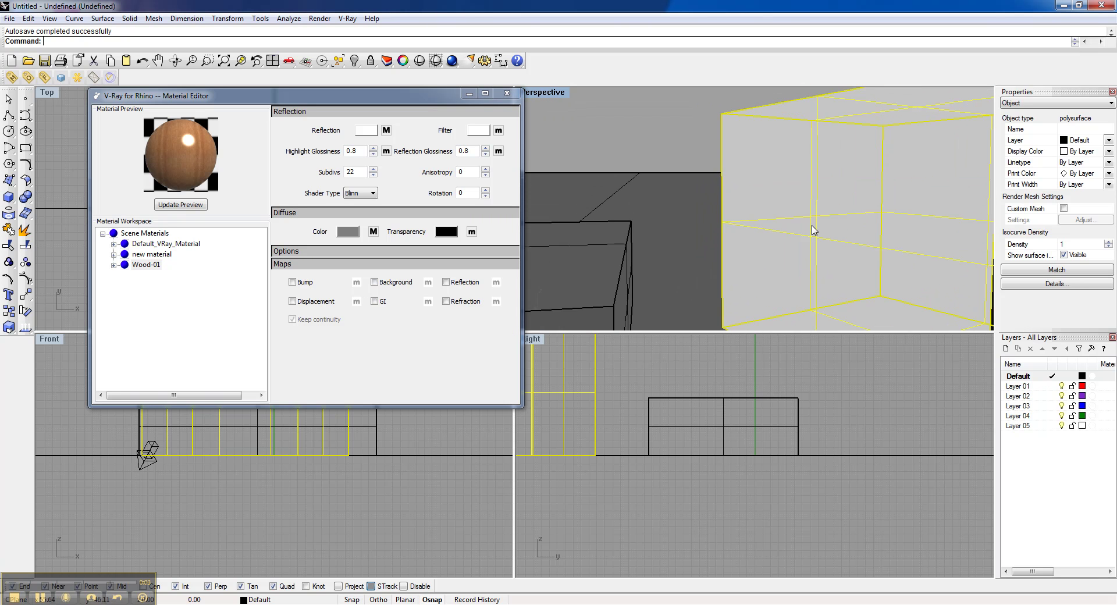
pyautogui.scroll(5, 813, 230)
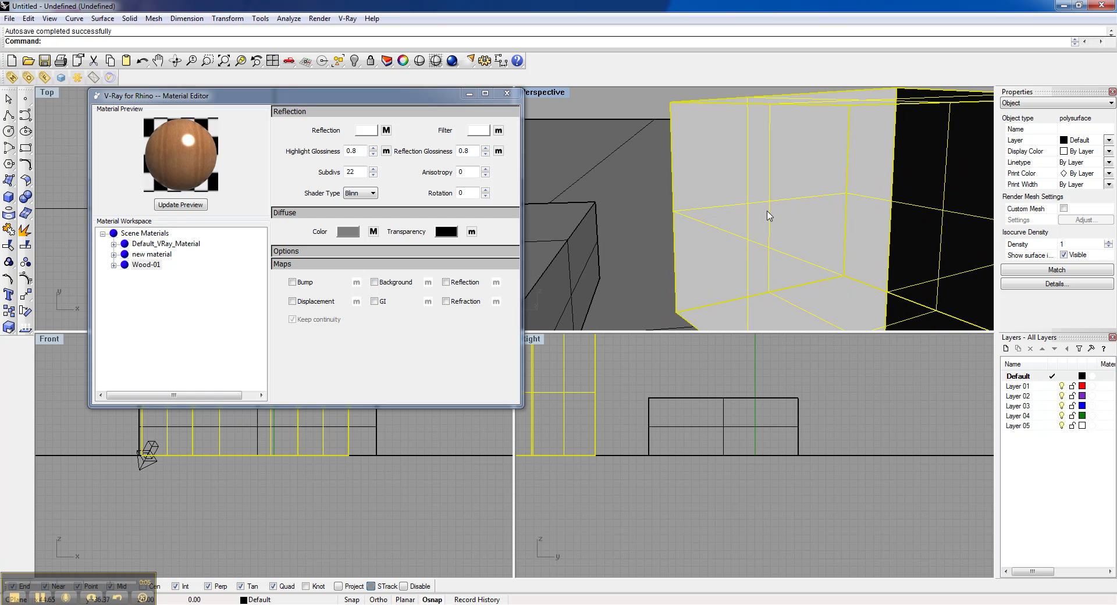
pyautogui.click(292, 283)
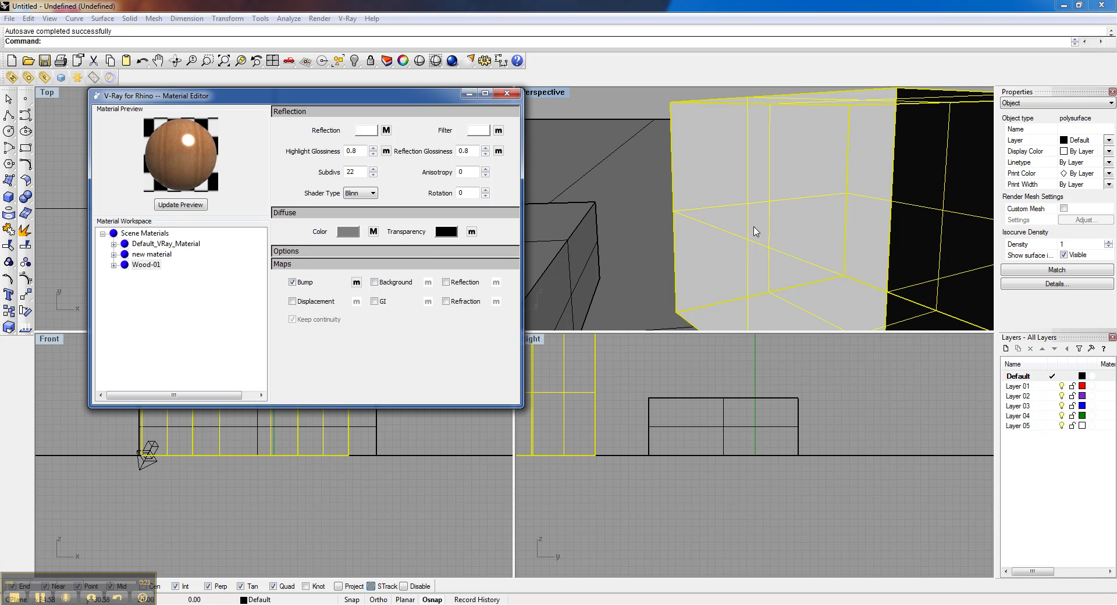
pyautogui.click(357, 282)
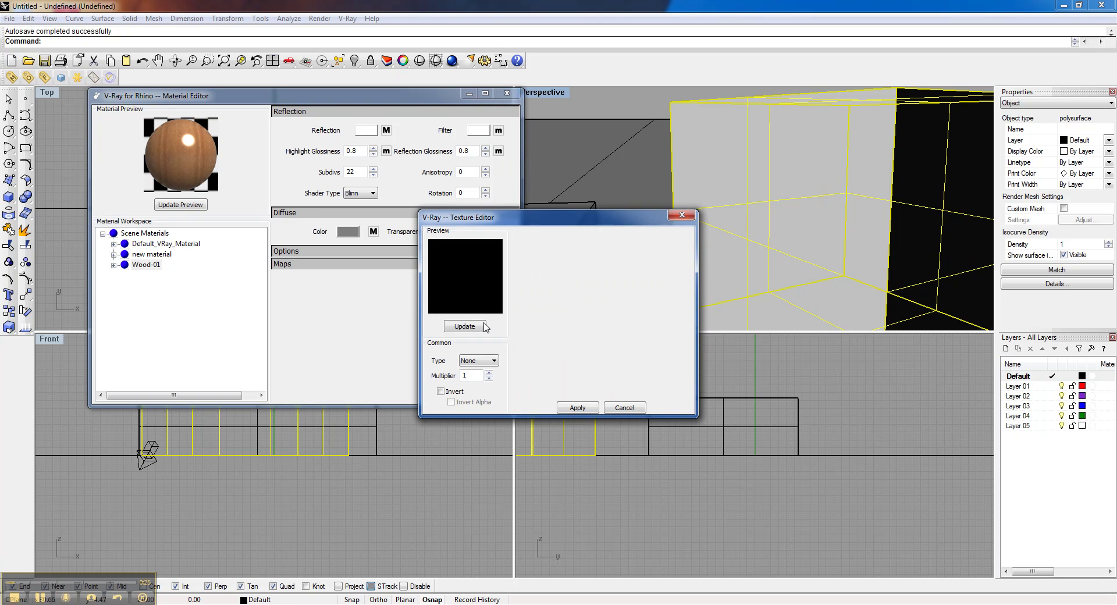
pyautogui.click(478, 361)
pyautogui.click(481, 379)
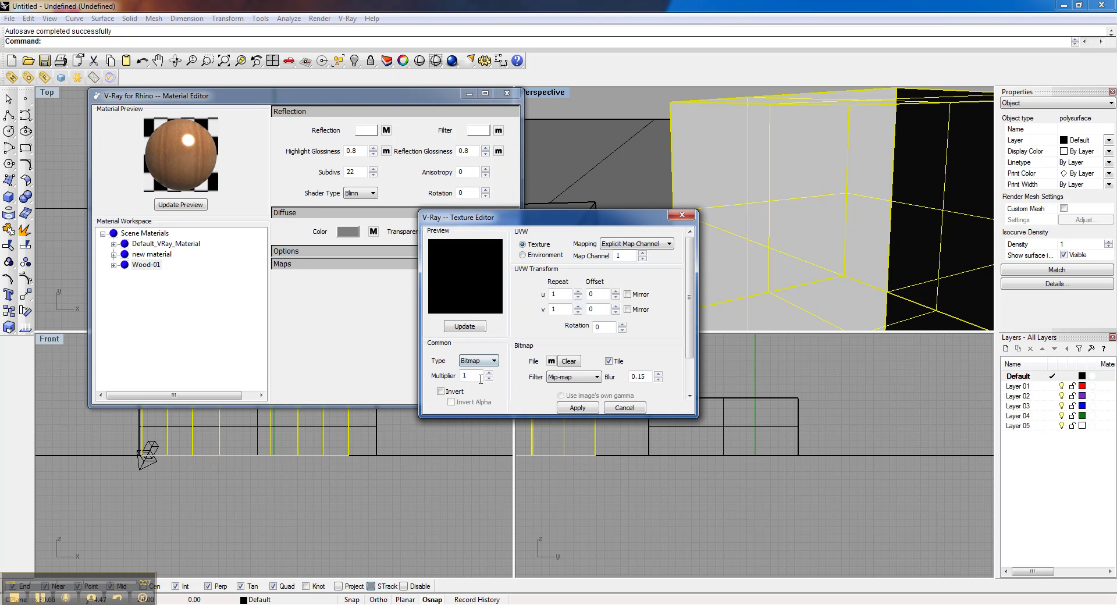
# Step: Load Wood-01-BUMP.jpg from the Desktop as the bump bitmap and update the texture preview
pyautogui.click(551, 362)
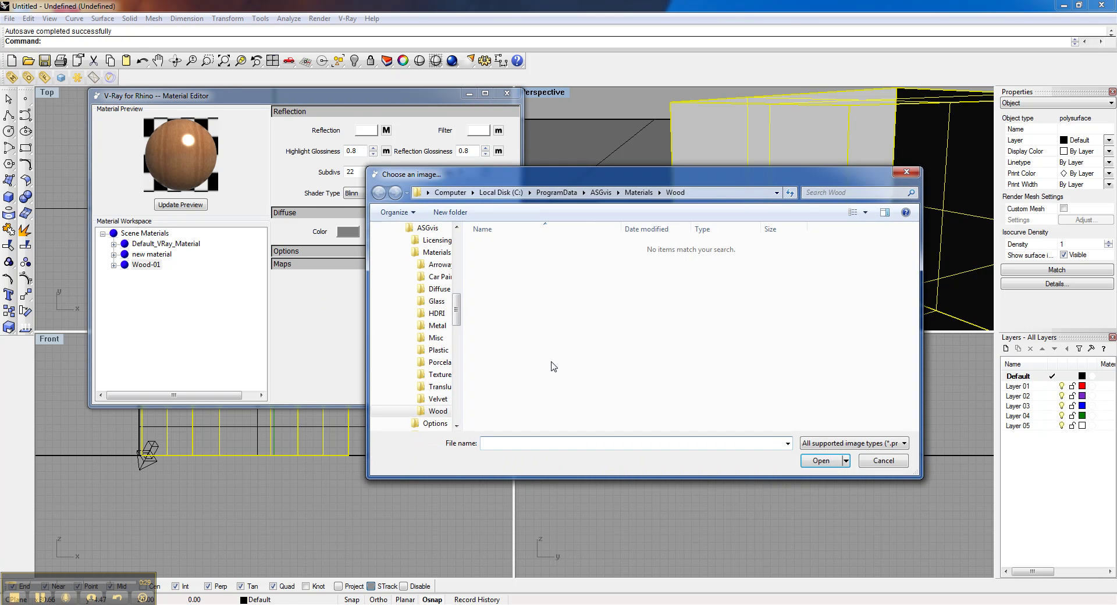
pyautogui.moveTo(456, 309); pyautogui.dragTo(456, 227)
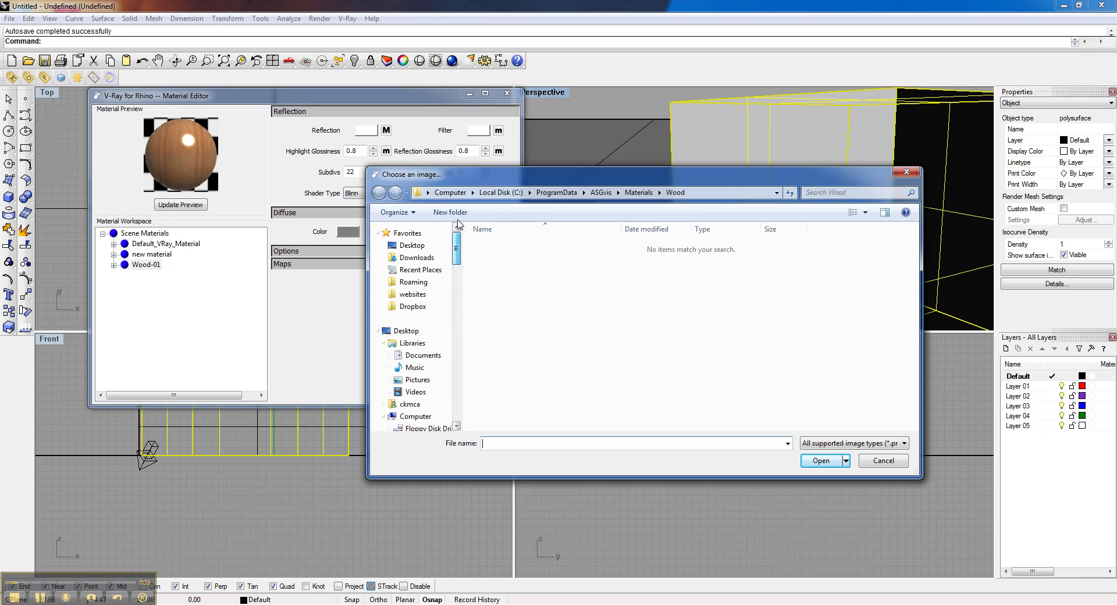
pyautogui.click(413, 246)
pyautogui.click(646, 344)
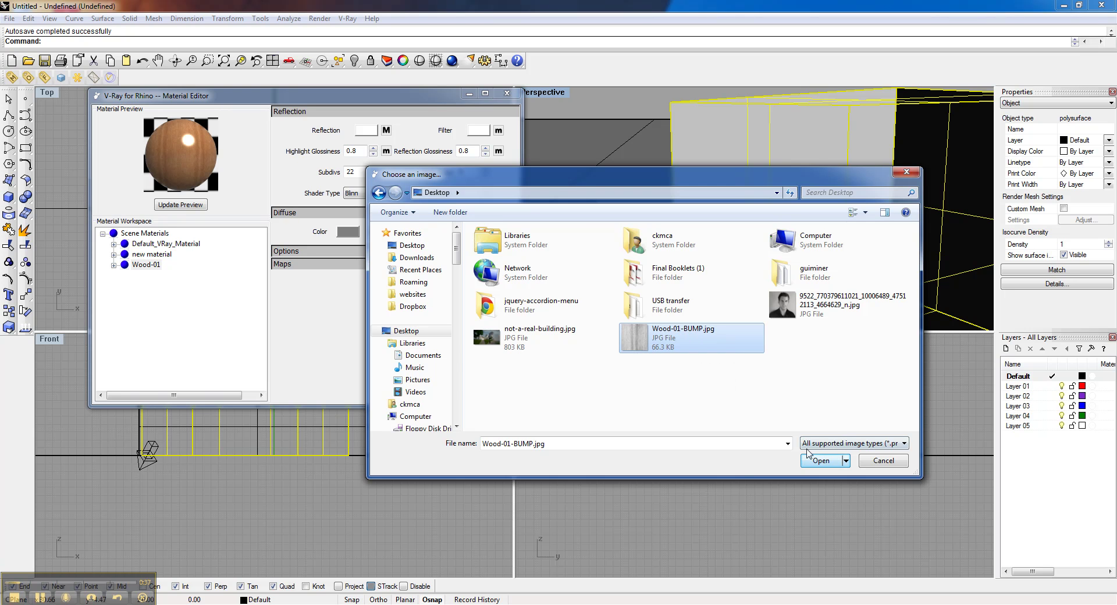
pyautogui.click(821, 460)
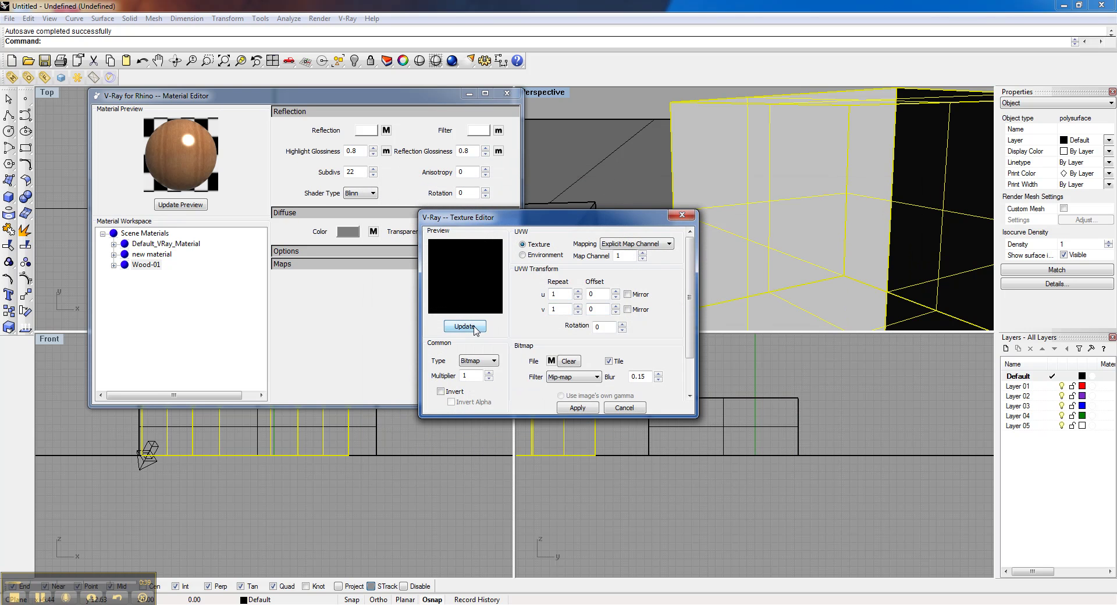
pyautogui.click(475, 328)
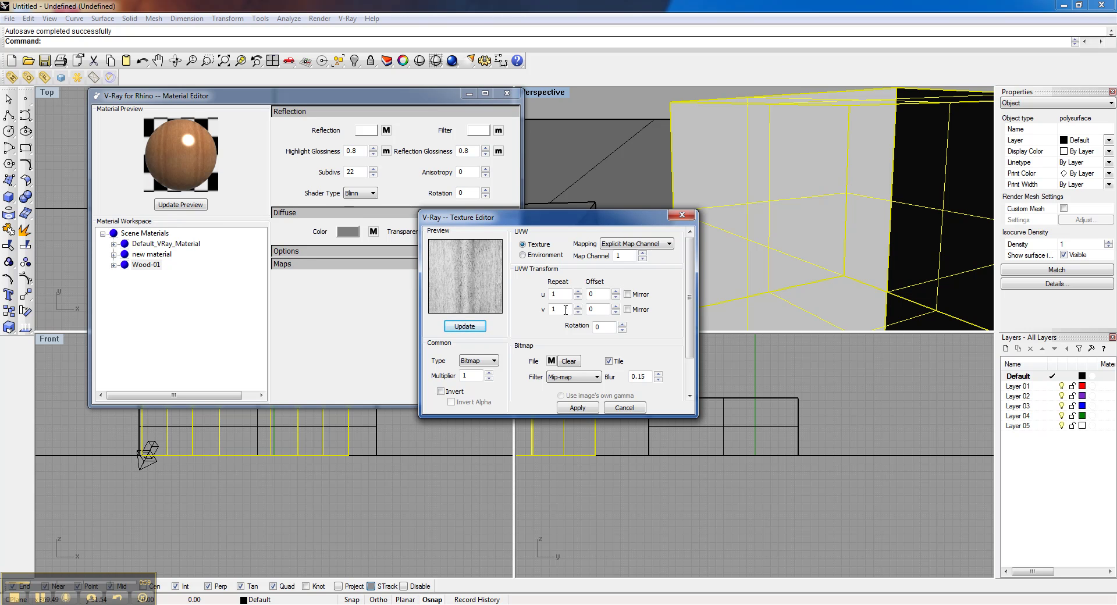
# Step: Preview the bump texture with multipliers of 5 and 0.25, and restore the multiplier to 1
pyautogui.doubleClick(480, 376)
pyautogui.write('5')
pyautogui.click(459, 331)
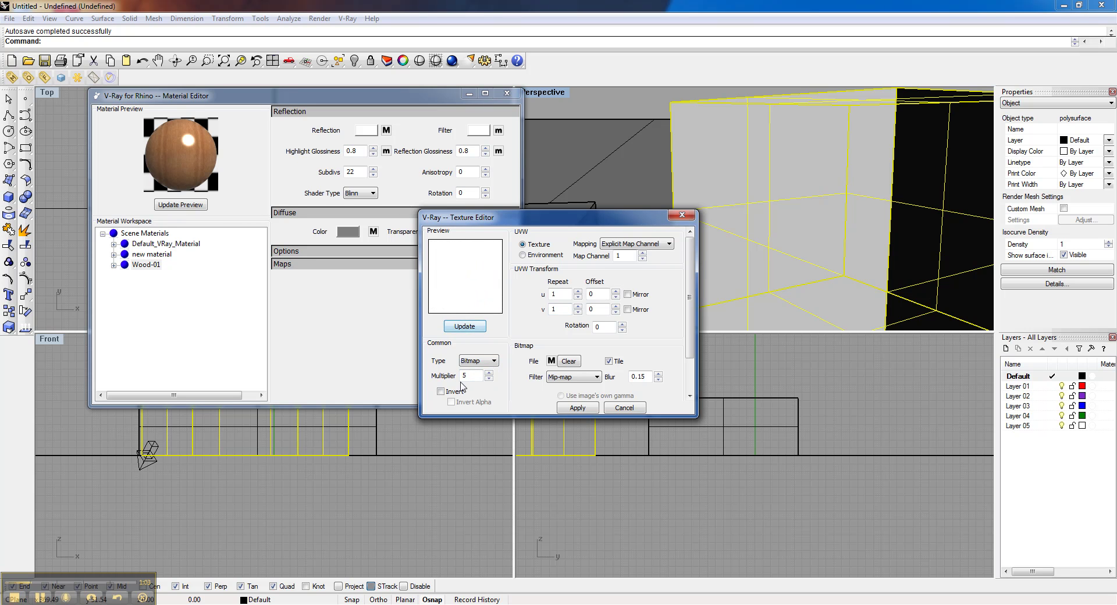
pyautogui.moveTo(477, 376); pyautogui.dragTo(454, 379)
pyautogui.write('0.25')
pyautogui.click(474, 326)
pyautogui.moveTo(478, 375); pyautogui.dragTo(427, 383)
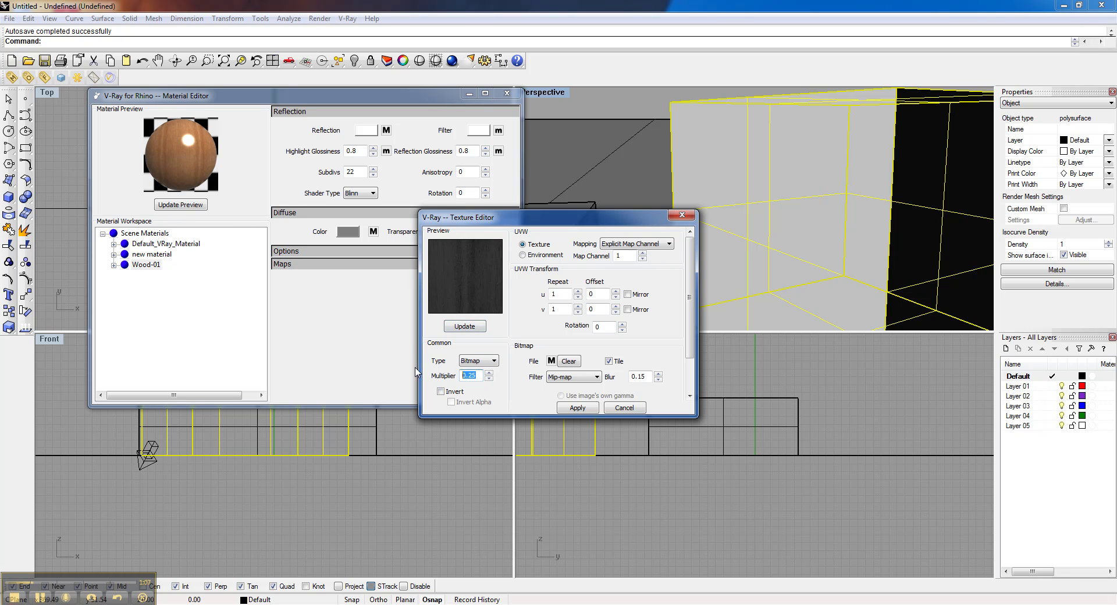
pyautogui.write('1')
pyautogui.click(464, 326)
# Step: Set the bump texture's u and v repeat to 4, apply it and update the material preview
pyautogui.moveTo(687, 306); pyautogui.dragTo(692, 367)
pyautogui.scroll(2, 580, 288)
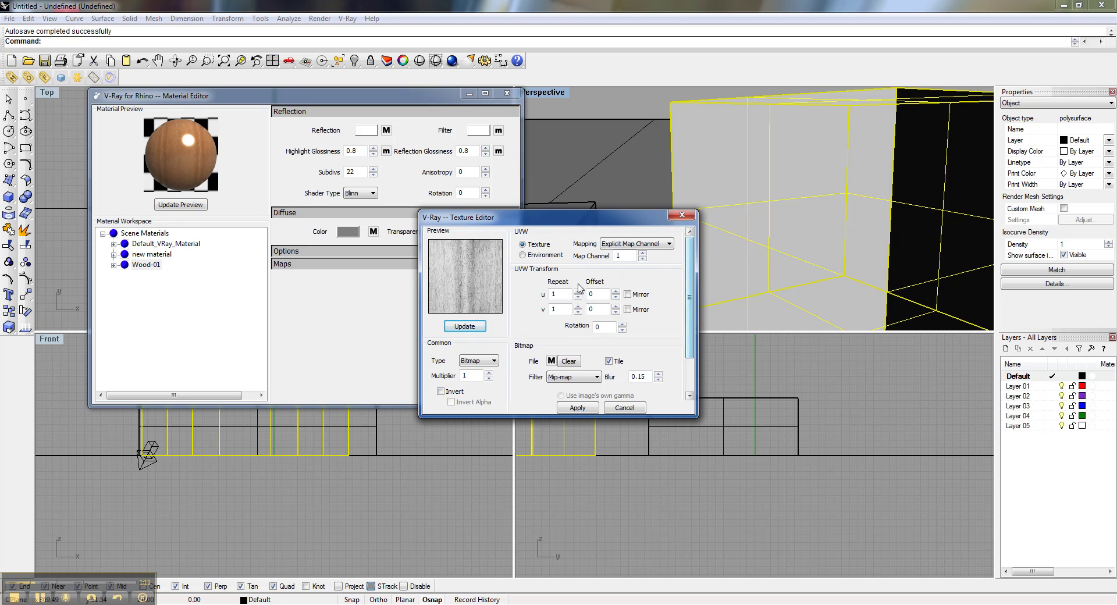
pyautogui.doubleClick(560, 295)
pyautogui.write('4')
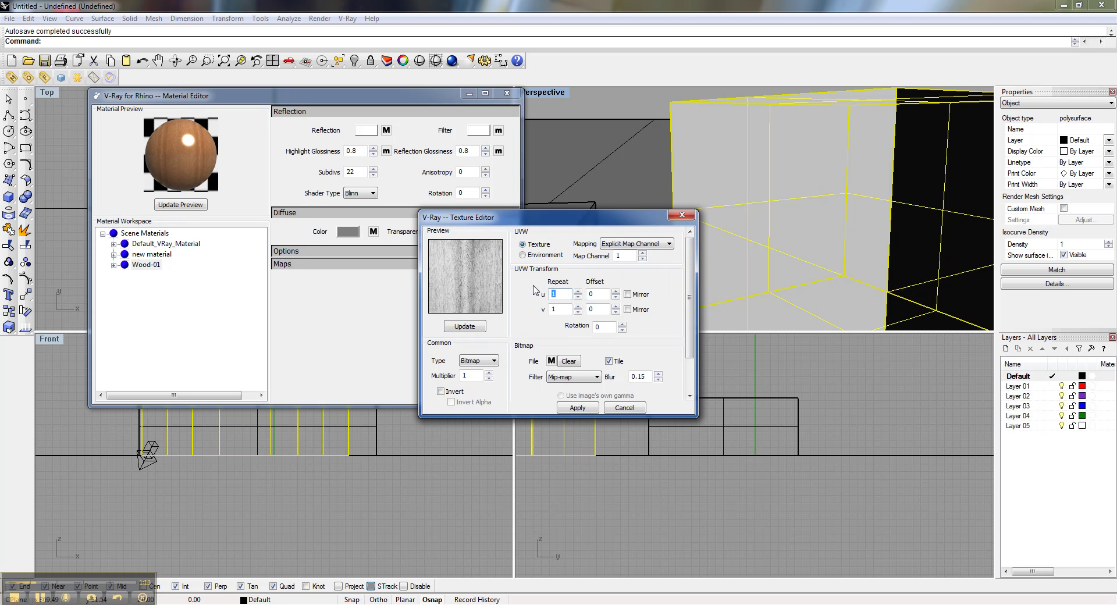
pyautogui.press('Tab')
pyautogui.write('4')
pyautogui.click(460, 326)
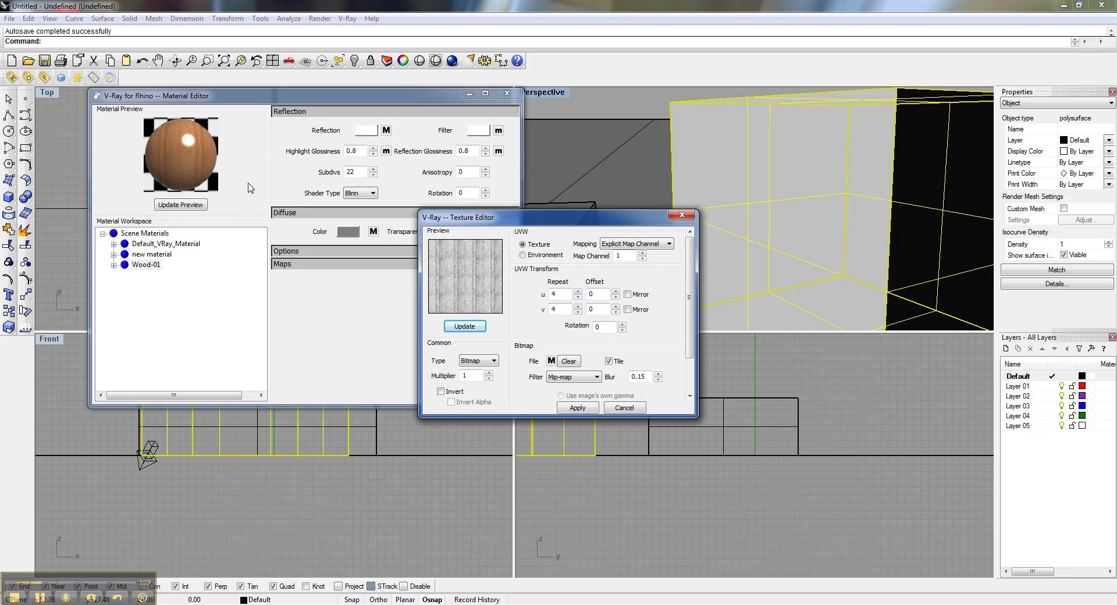
pyautogui.click(587, 412)
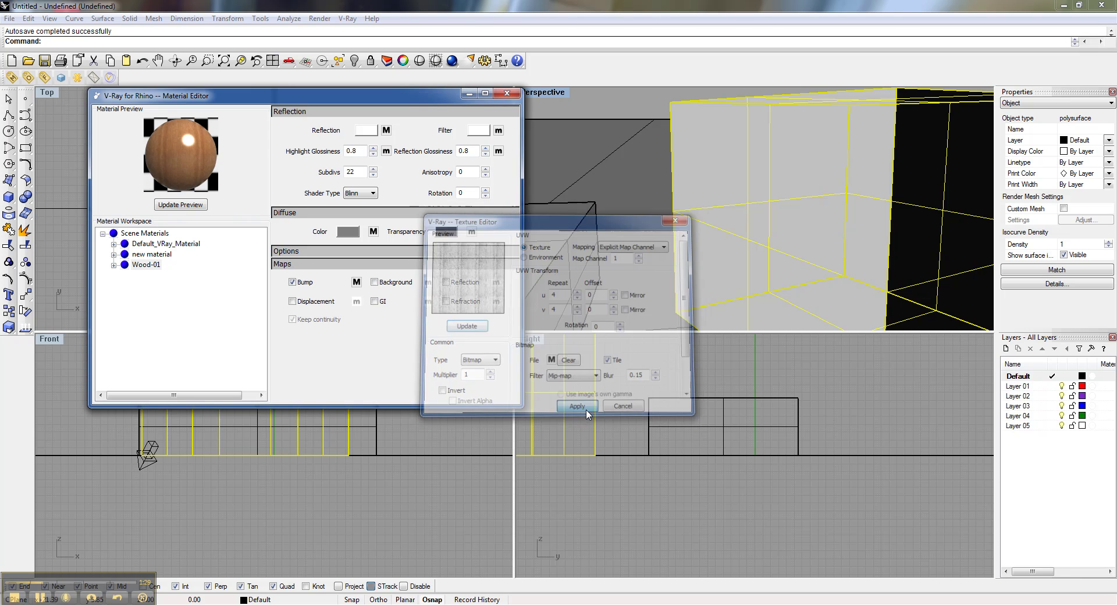
pyautogui.click(185, 205)
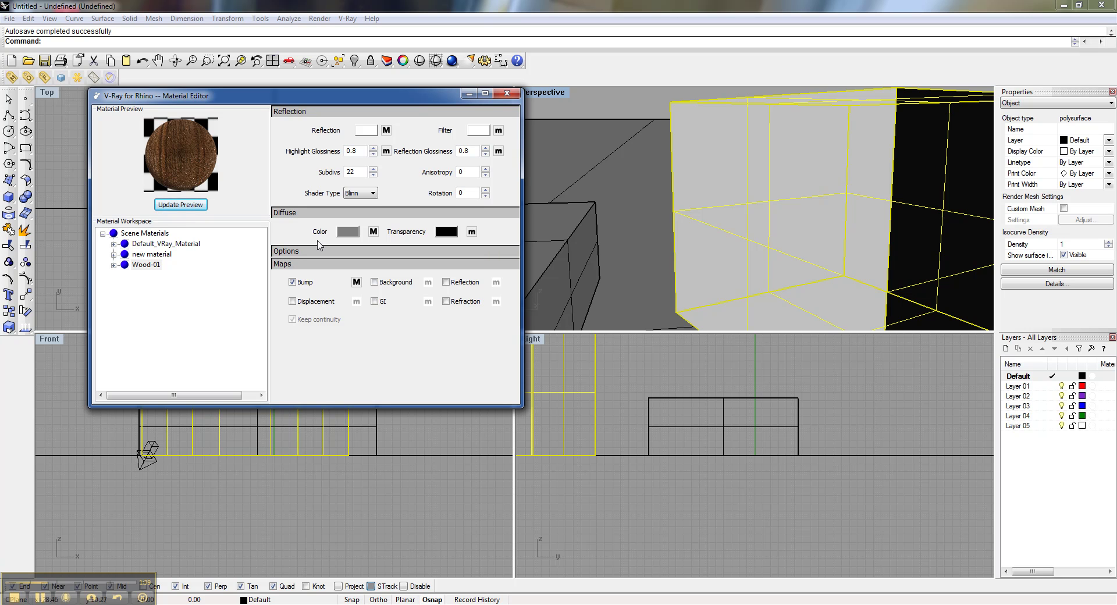
pyautogui.click(357, 282)
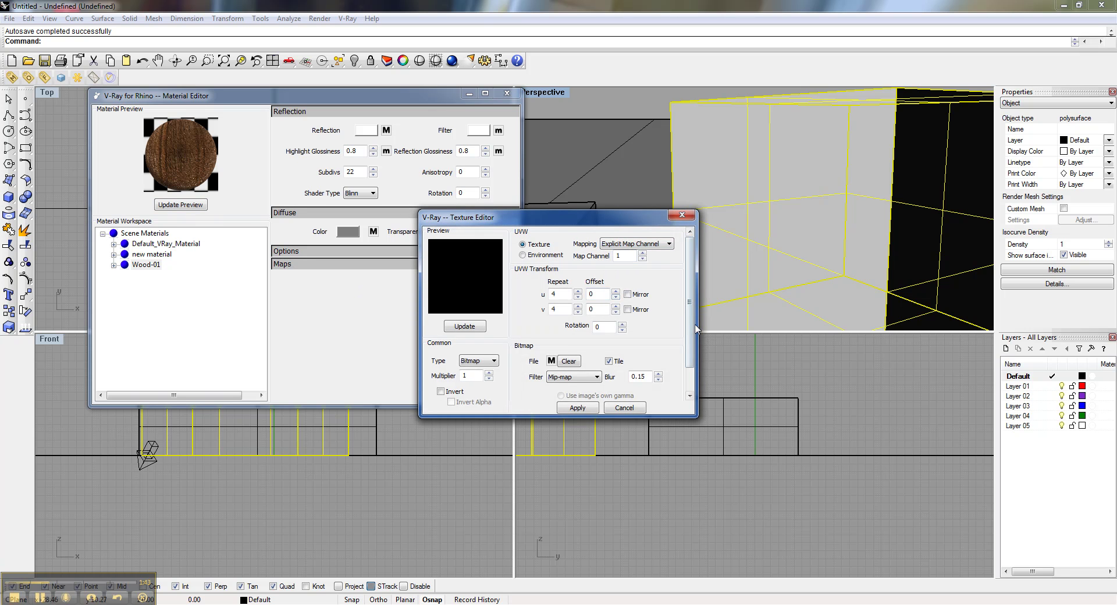
pyautogui.moveTo(691, 348); pyautogui.dragTo(692, 370)
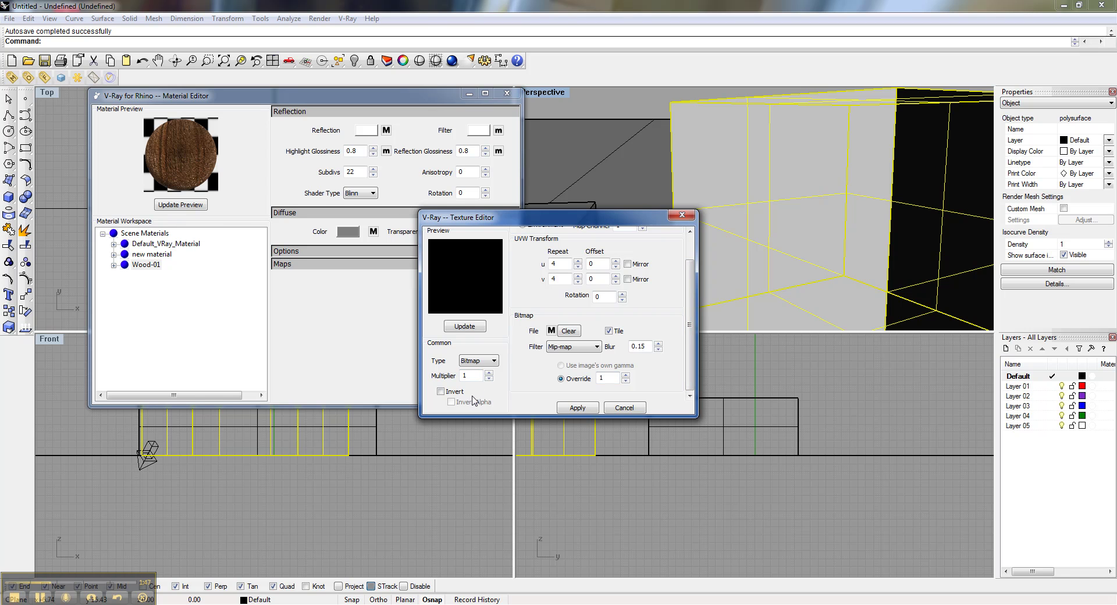
pyautogui.click(633, 410)
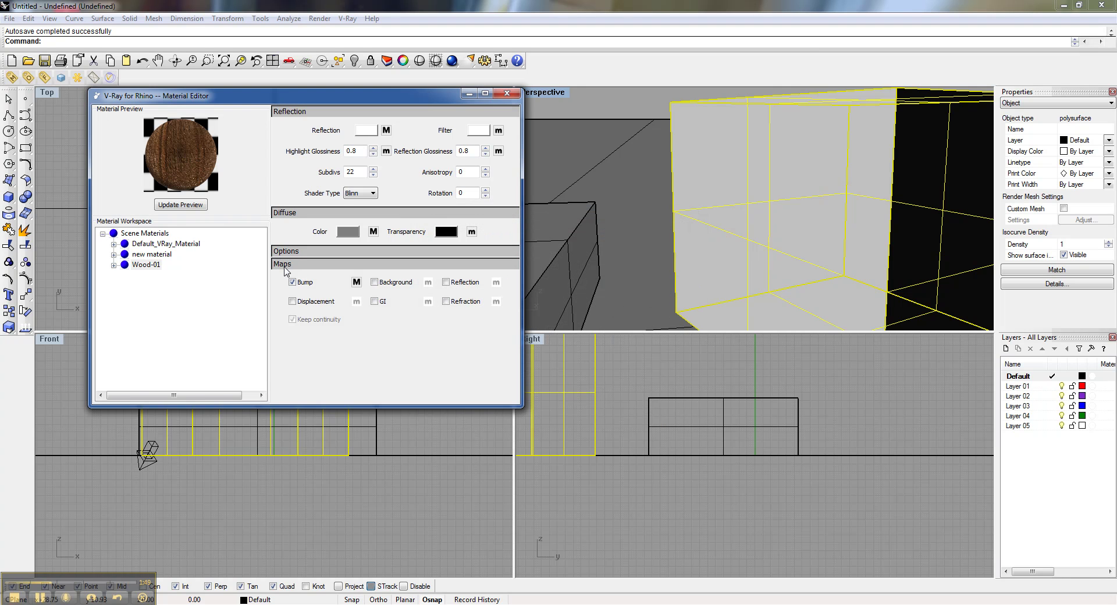
# Step: Preview the bump texture with a gamma override of 0.25, and restore the override to 1
pyautogui.click(356, 282)
pyautogui.click(482, 328)
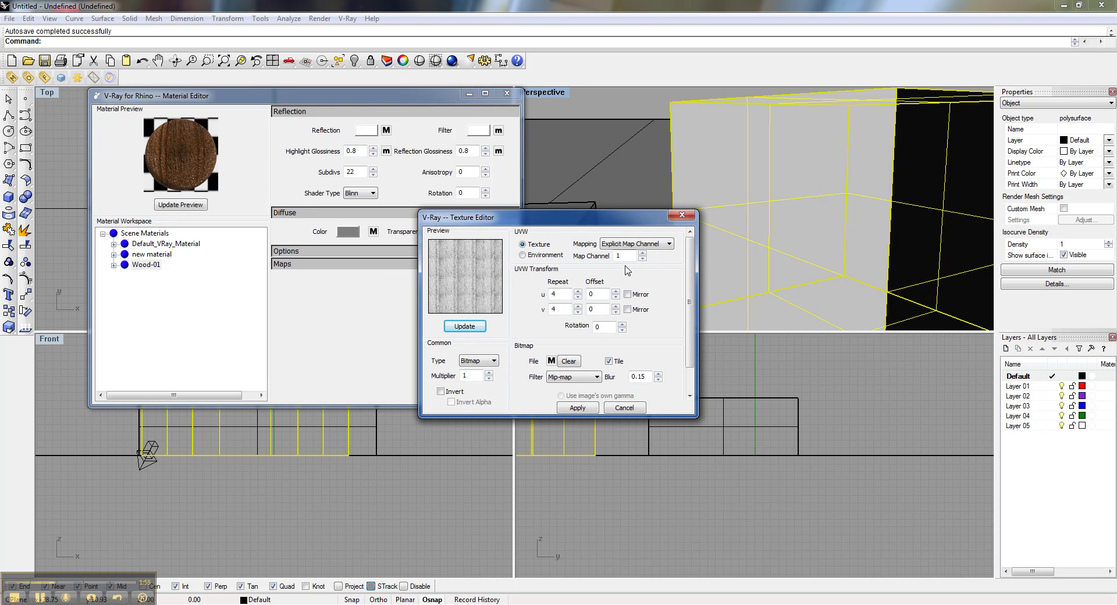
pyautogui.moveTo(691, 308); pyautogui.dragTo(695, 332)
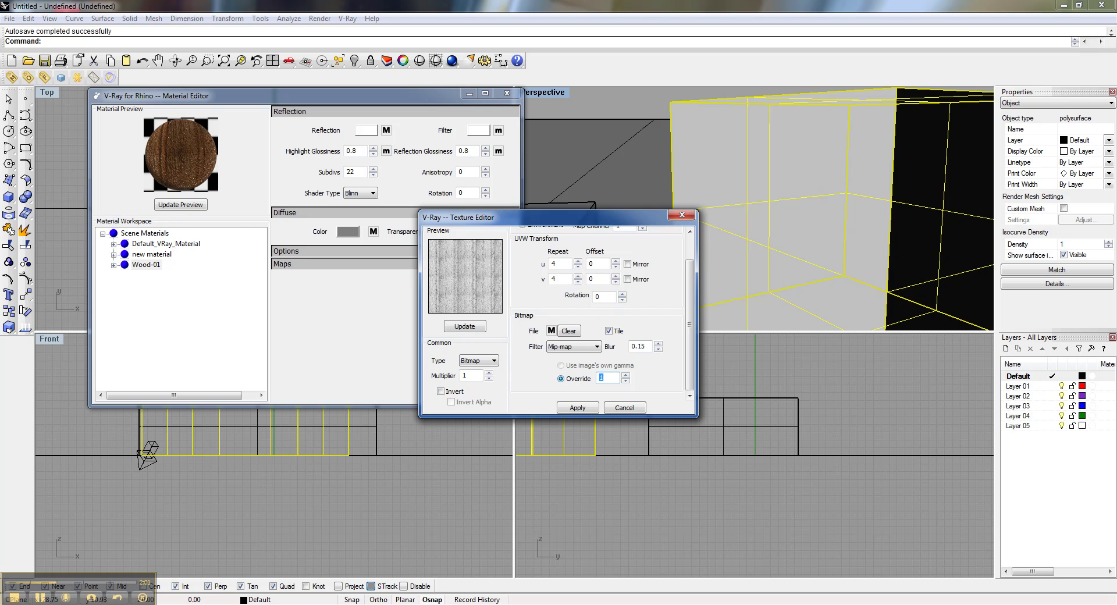
pyautogui.click(466, 326)
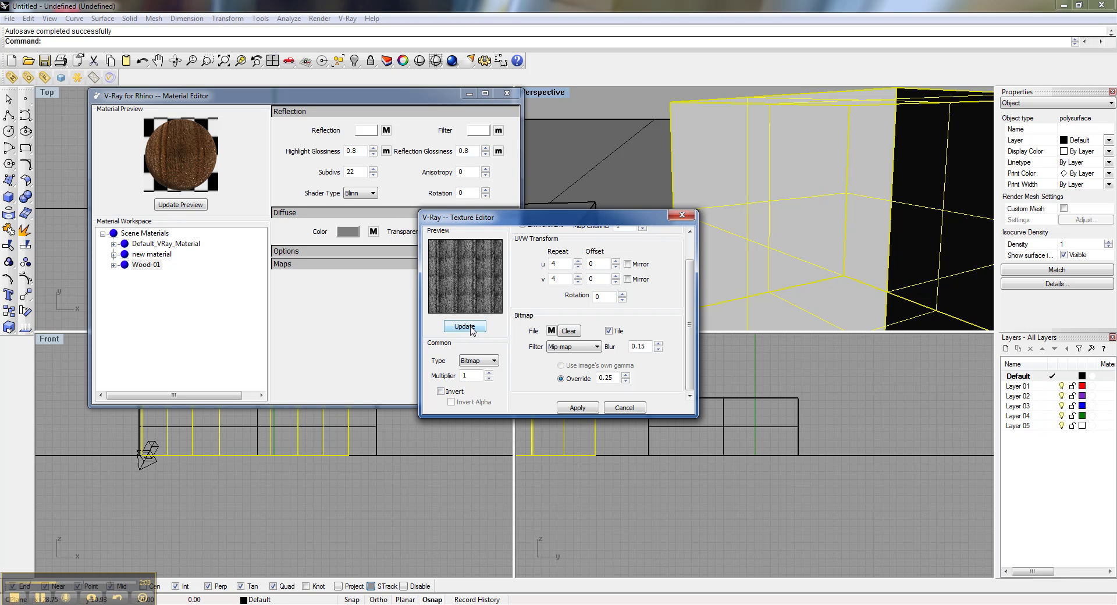
pyautogui.doubleClick(617, 378)
pyautogui.write('1')
pyautogui.click(464, 327)
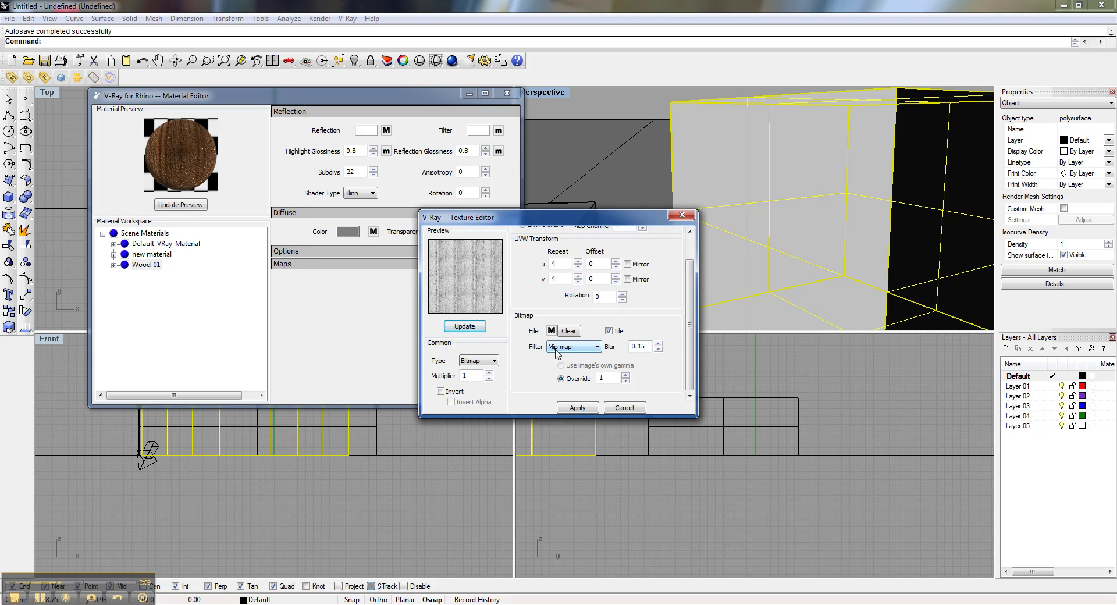
# Step: Set the bump texture's multiplier to 0.25, apply it and update the material preview
pyautogui.click(573, 346)
pyautogui.click(569, 354)
pyautogui.write('0.25')
pyautogui.click(464, 326)
pyautogui.click(588, 409)
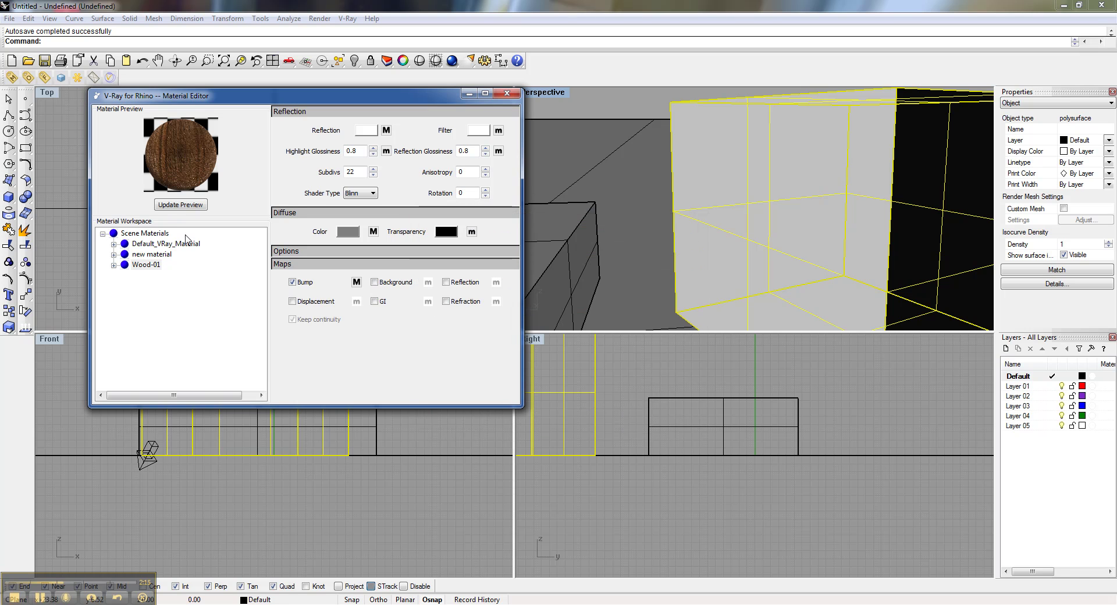
pyautogui.click(187, 207)
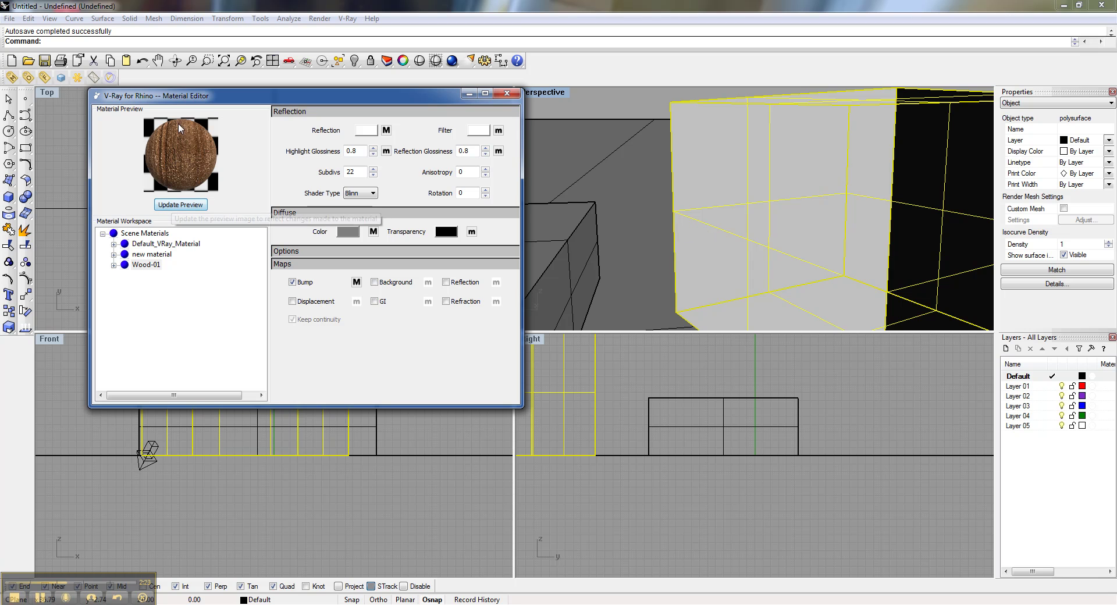
# Step: Reduce the Wood-01 bump multiplier to 0.1 and render the perspective view of the box
pyautogui.click(357, 282)
pyautogui.doubleClick(472, 376)
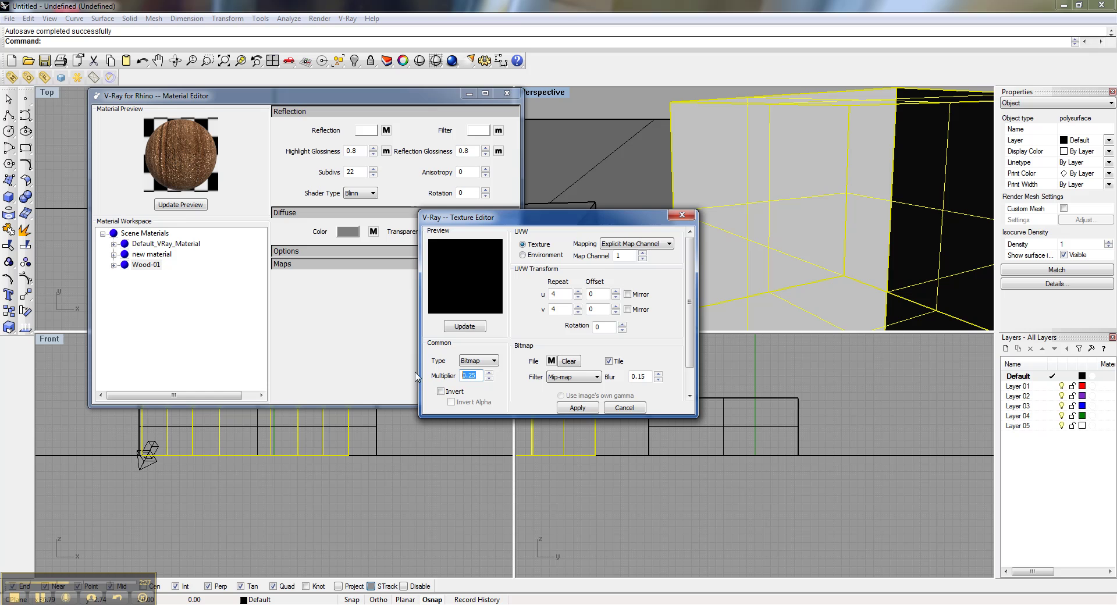
pyautogui.write('.1')
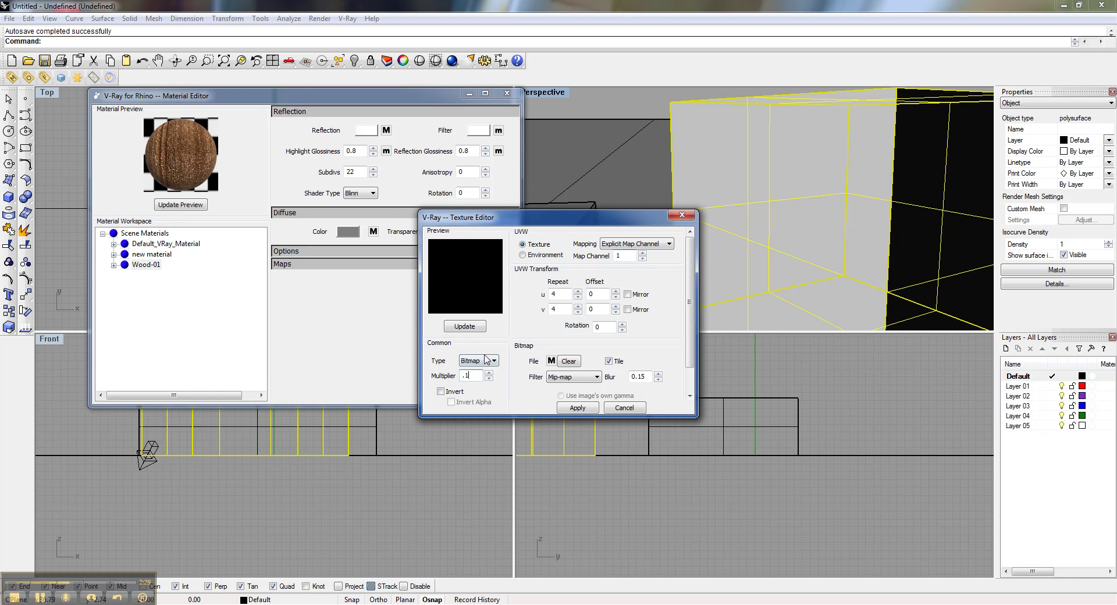
pyautogui.click(576, 407)
pyautogui.click(174, 204)
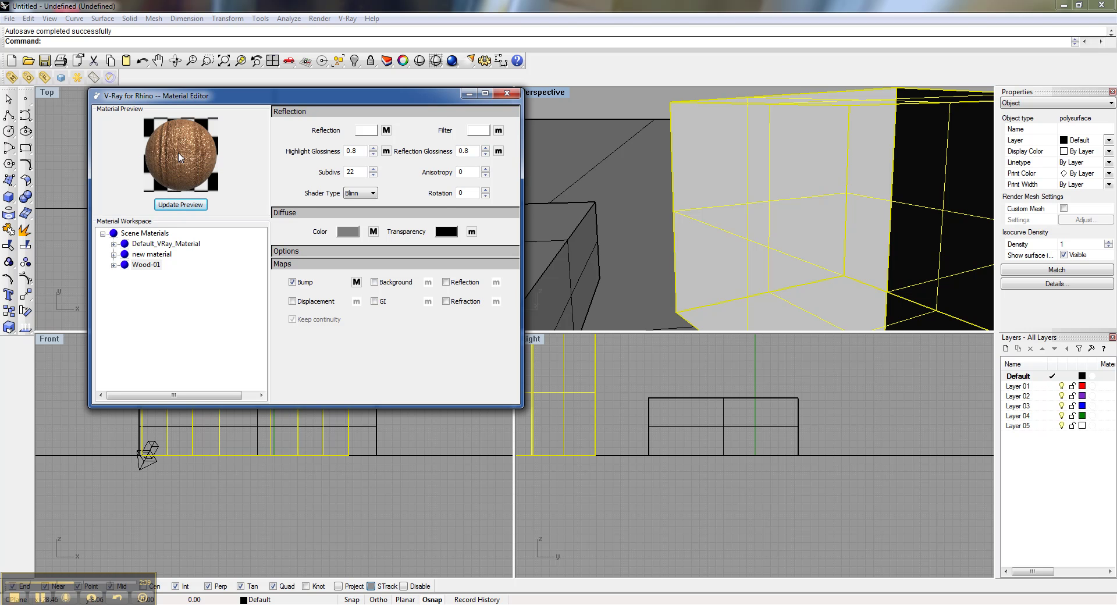
pyautogui.moveTo(737, 179); pyautogui.dragTo(698, 180, button='right')
pyautogui.click(61, 78)
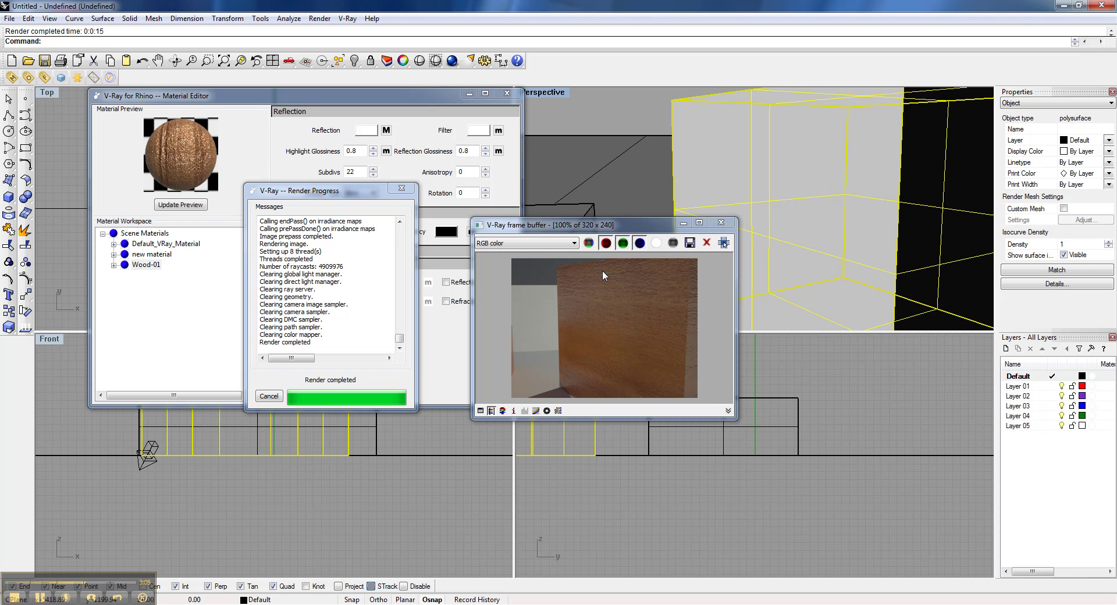
# Step: Set the Wood-01 bump multiplier to 0.05 and render a close-up perspective view of the box
pyautogui.click(143, 265)
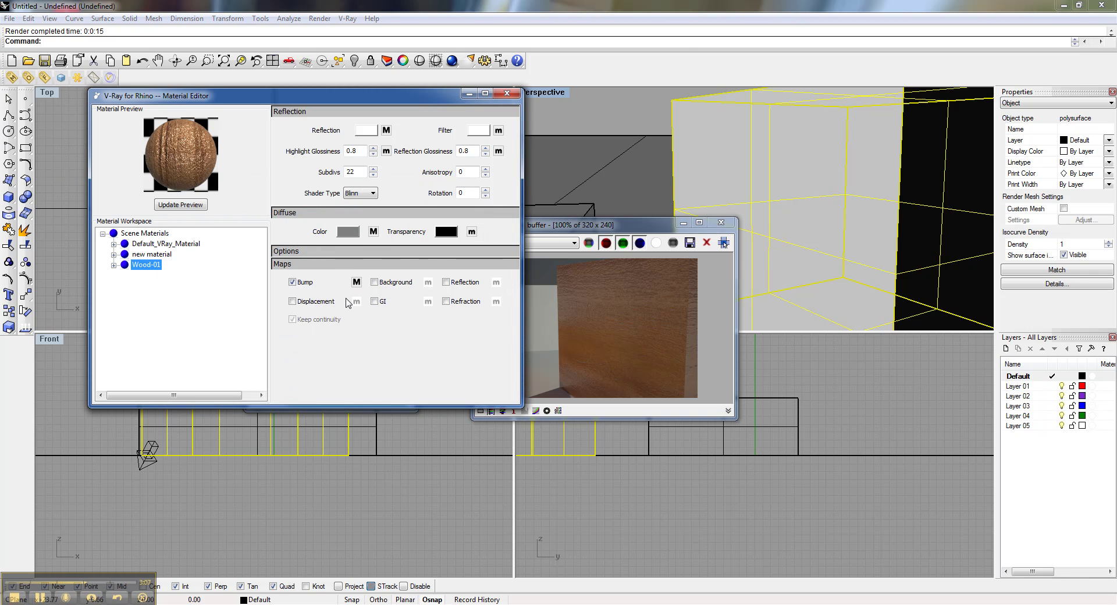
pyautogui.click(355, 282)
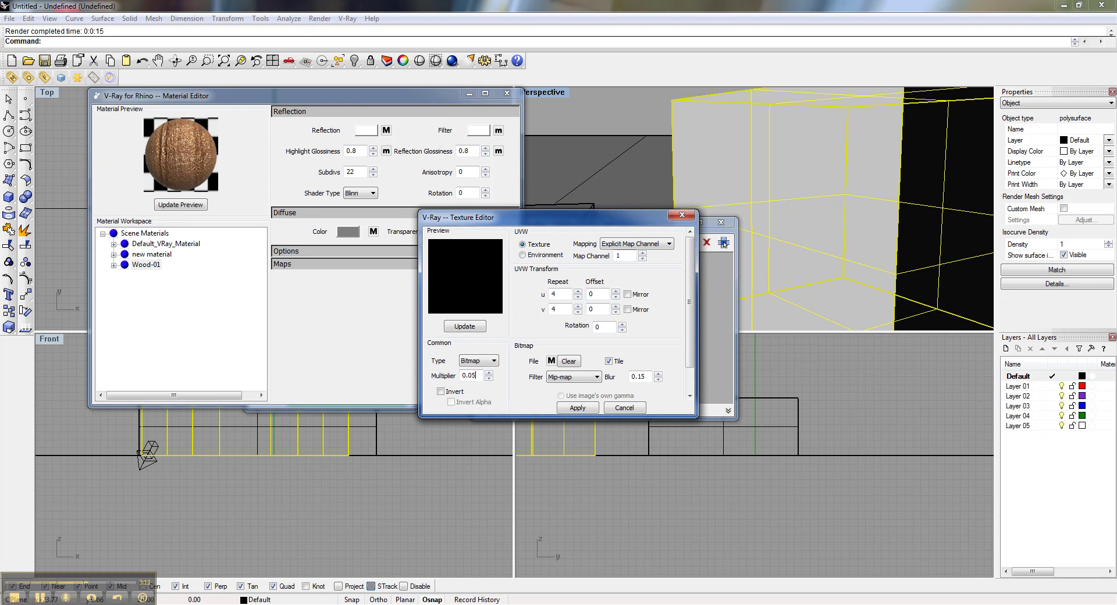
pyautogui.click(583, 407)
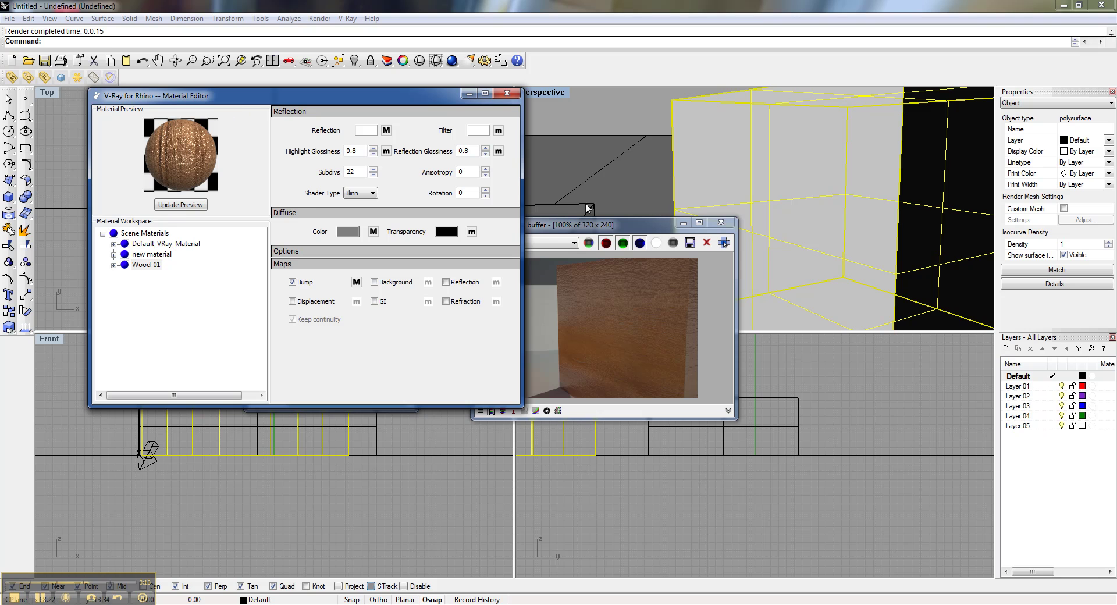
pyautogui.moveTo(582, 224); pyautogui.dragTo(587, 223)
pyautogui.moveTo(669, 174); pyautogui.dragTo(698, 170, button='right')
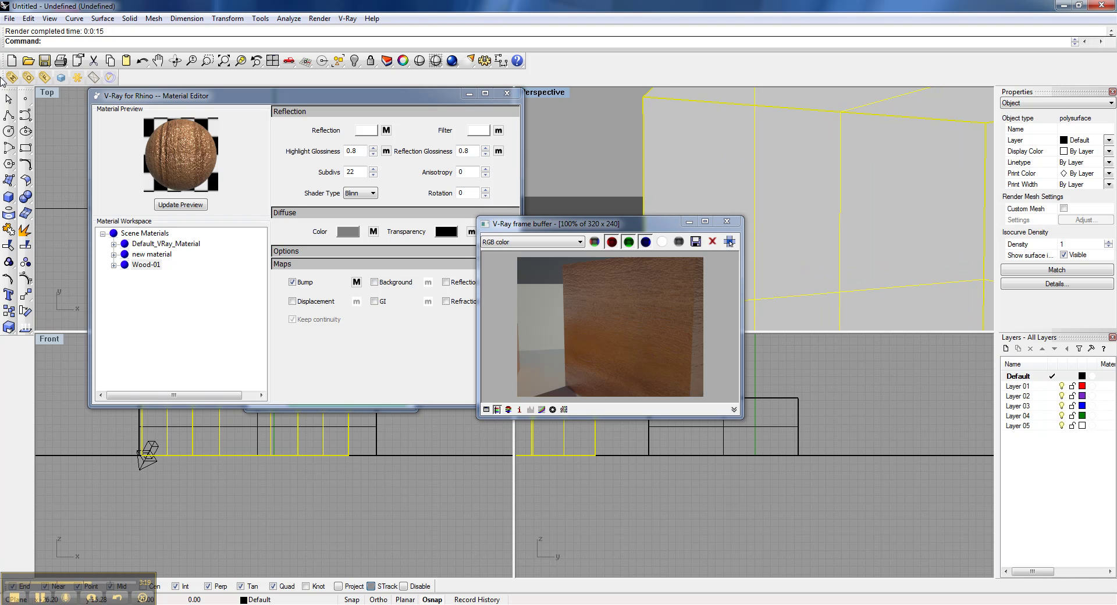
pyautogui.click(60, 78)
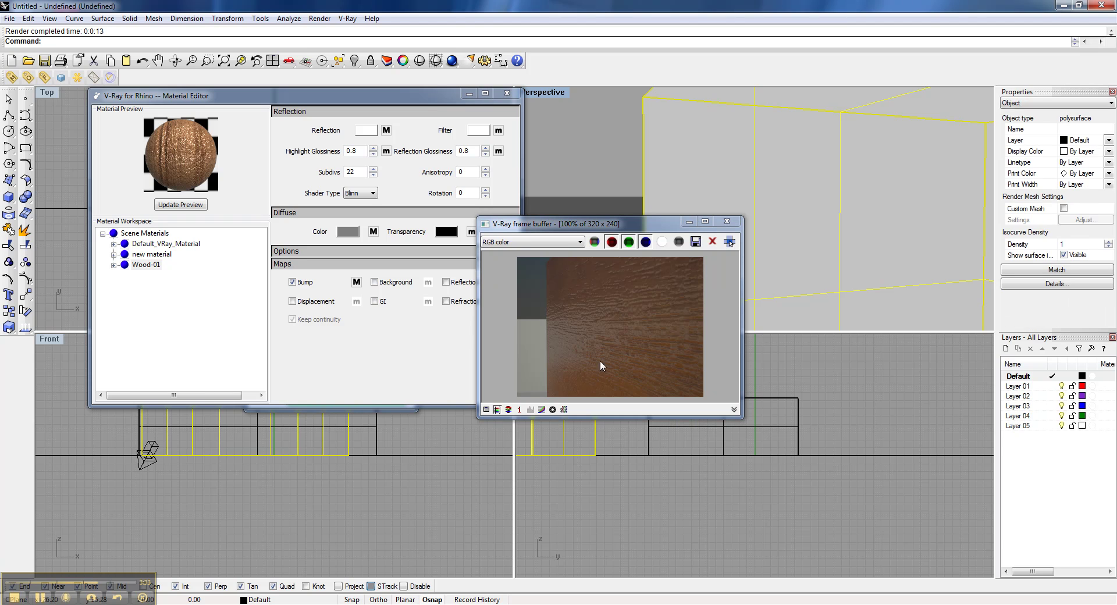
# Step: Render the same close-up with the Wood-01 bump map disabled, and close the frame buffer
pyautogui.click(292, 283)
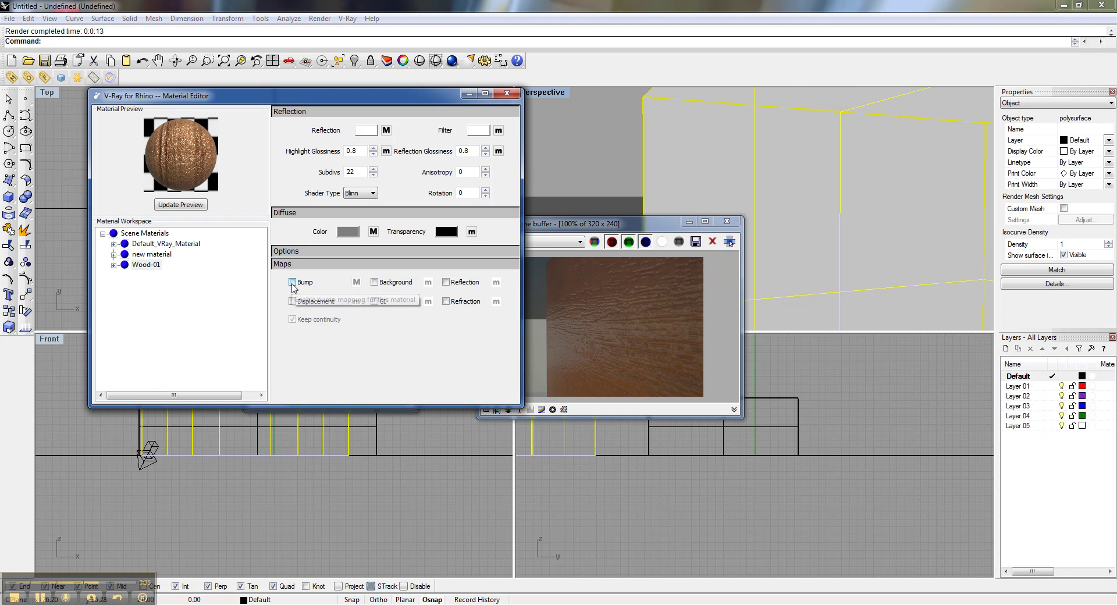
pyautogui.click(61, 76)
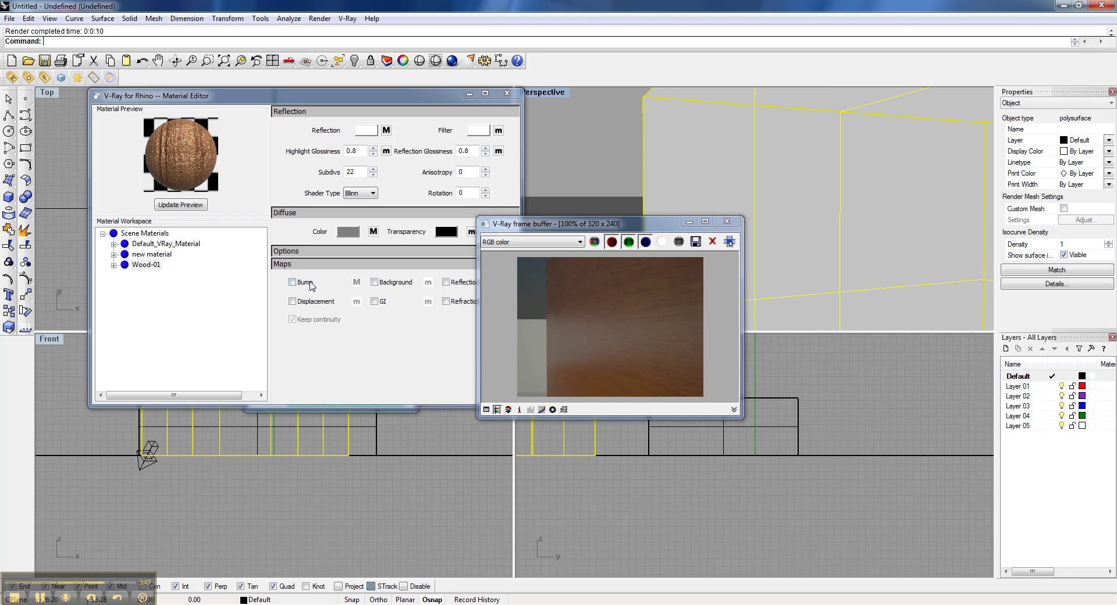
pyautogui.click(726, 221)
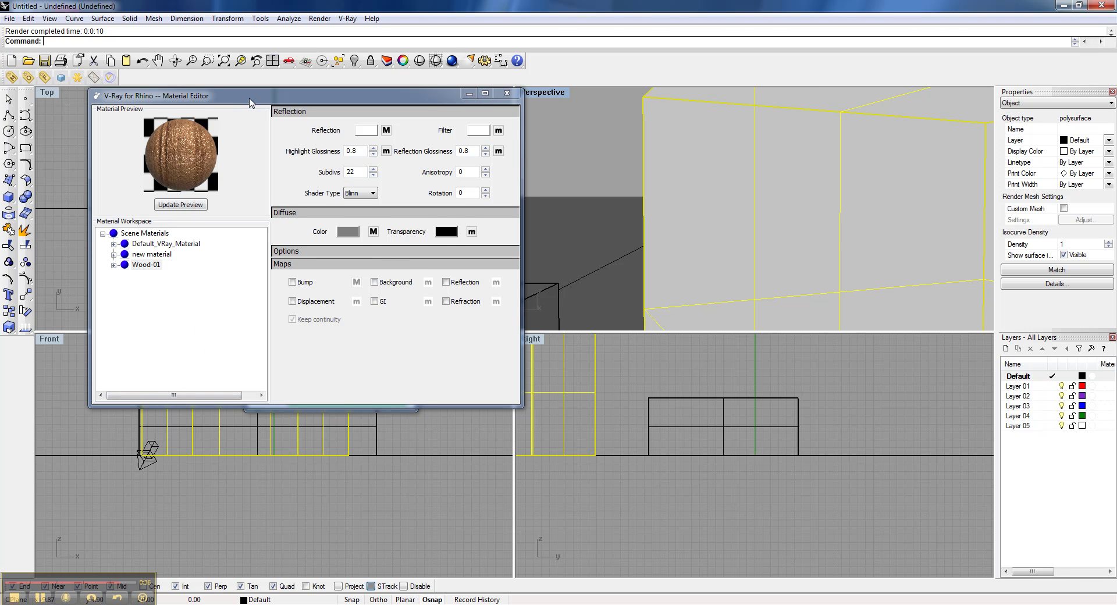
pyautogui.moveTo(249, 96); pyautogui.dragTo(225, 121)
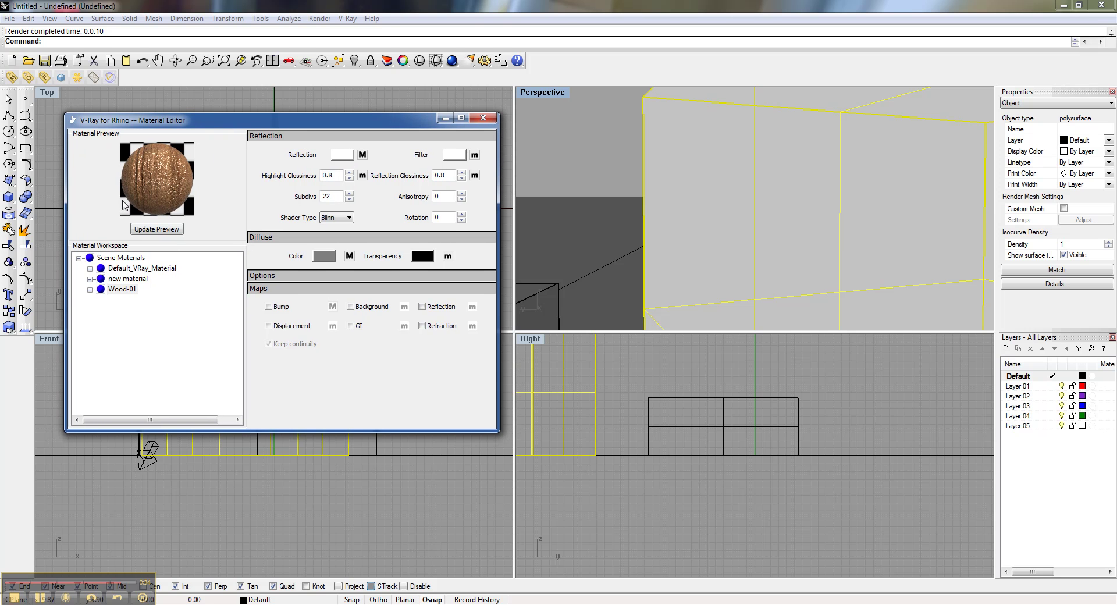